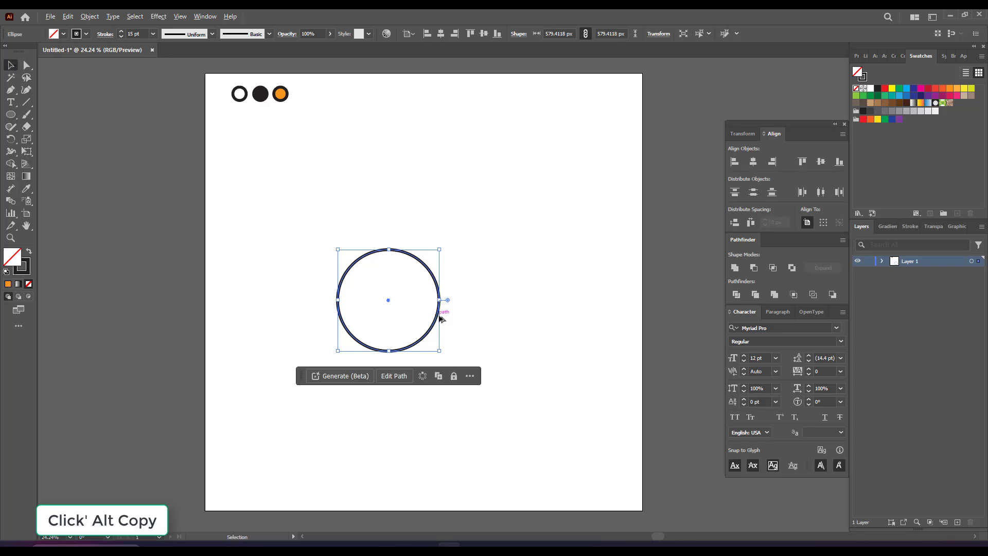
# - Copy the circle horizontally into a row of three, each overlapping the next by half its width
pyautogui.moveTo(440, 319); pyautogui.dragTo(540, 318)
pyautogui.click(450, 434)
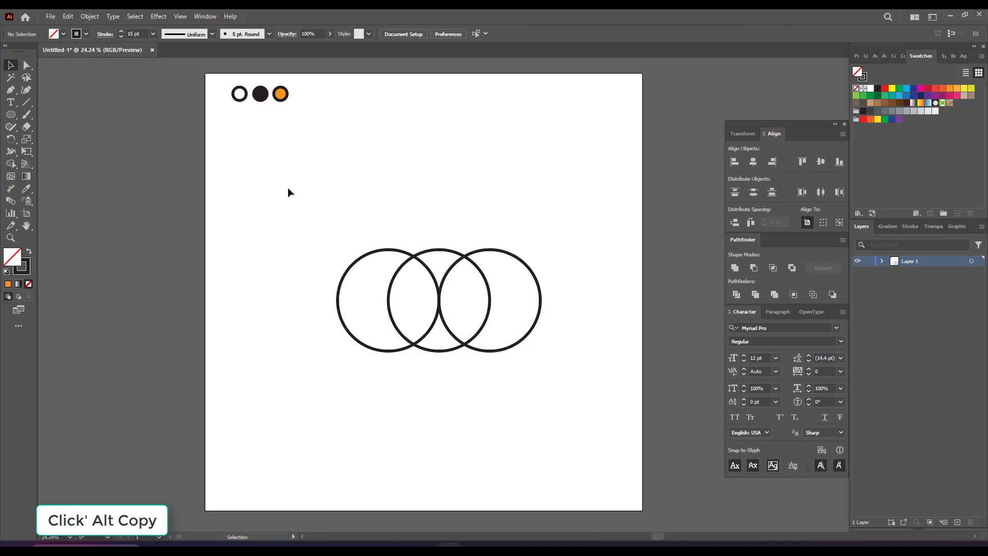
# - Scale the row of three circles down to about 529 px each and move it slightly up and left on the artboard
pyautogui.moveTo(327, 211); pyautogui.dragTo(551, 347)
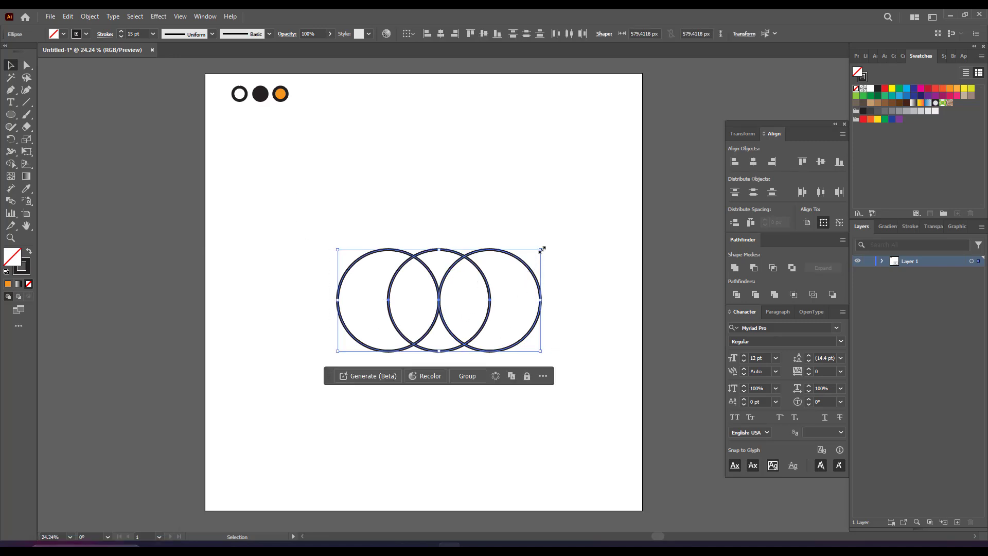
pyautogui.moveTo(542, 250); pyautogui.dragTo(523, 258)
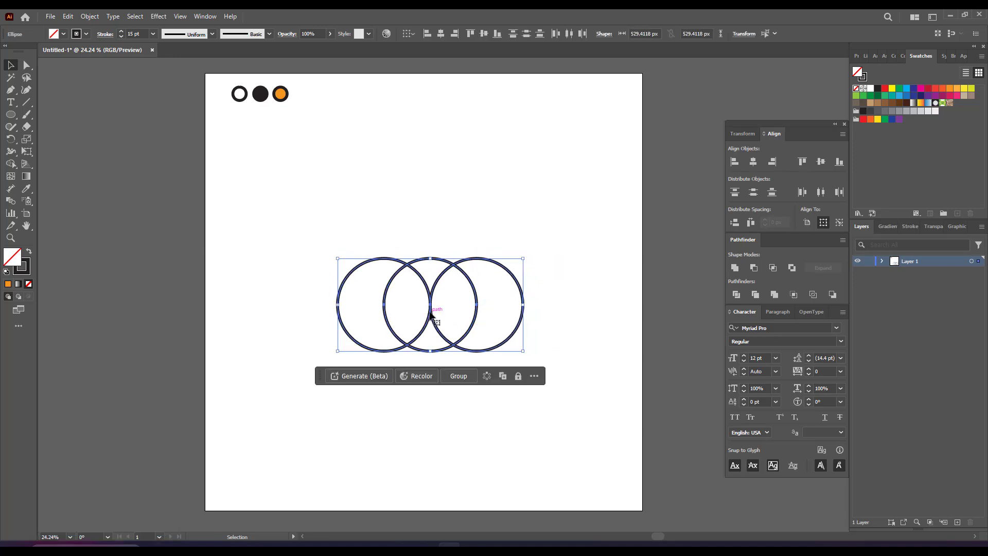
pyautogui.moveTo(431, 315); pyautogui.dragTo(407, 292)
pyautogui.click(405, 298)
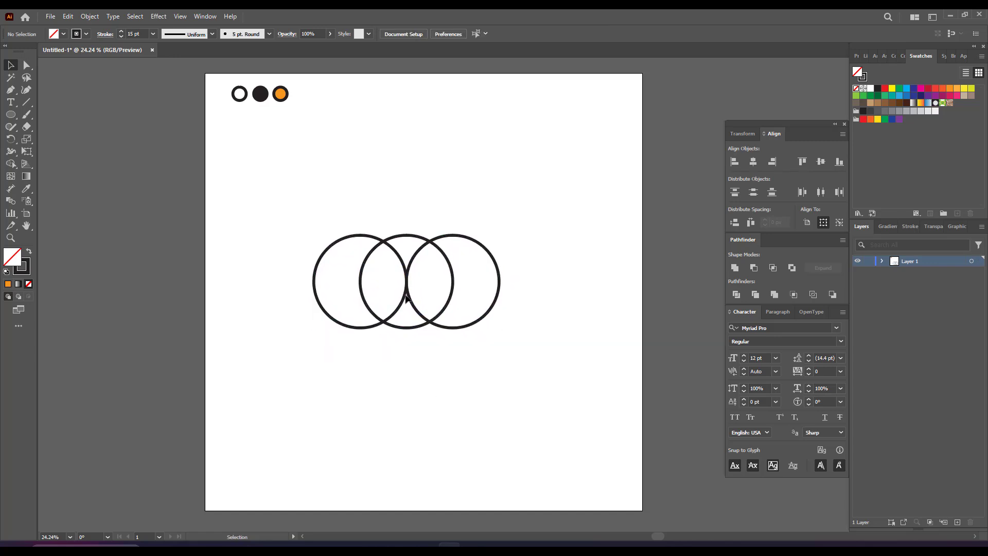
# - Reflect a copy of the two outer circles and rotate it 90° to form a cross around the middle circle
pyautogui.moveTo(408, 289); pyautogui.dragTo(408, 289)
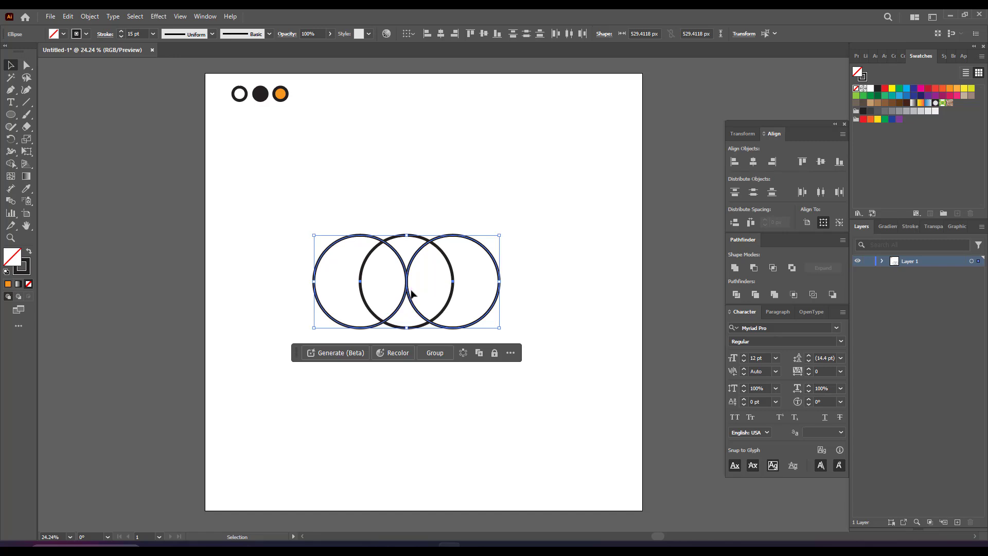
pyautogui.rightClick(411, 294)
pyautogui.moveTo(482, 476)
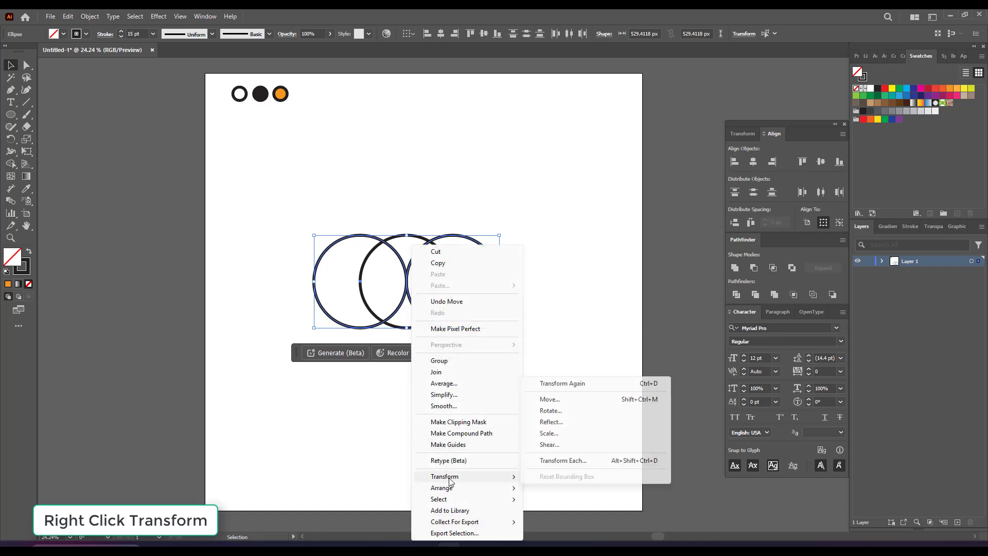
pyautogui.click(551, 422)
pyautogui.click(446, 348)
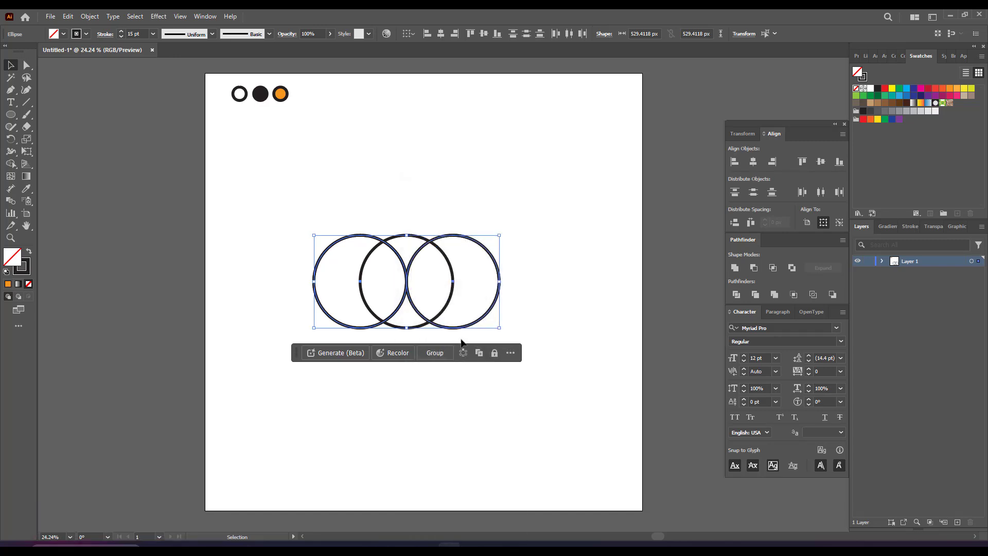
pyautogui.moveTo(503, 332); pyautogui.dragTo(359, 373)
pyautogui.click(470, 364)
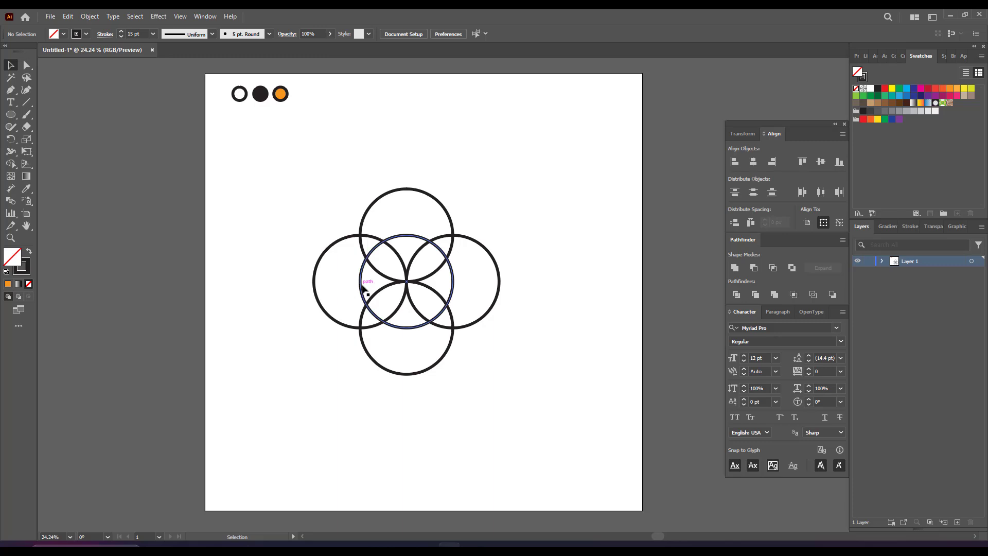
# - Delete the middle circle and remove the outer circle areas with Shape Builder, leaving four overlapping leaf-shaped petals
pyautogui.moveTo(363, 289); pyautogui.dragTo(252, 286)
pyautogui.press('Delete')
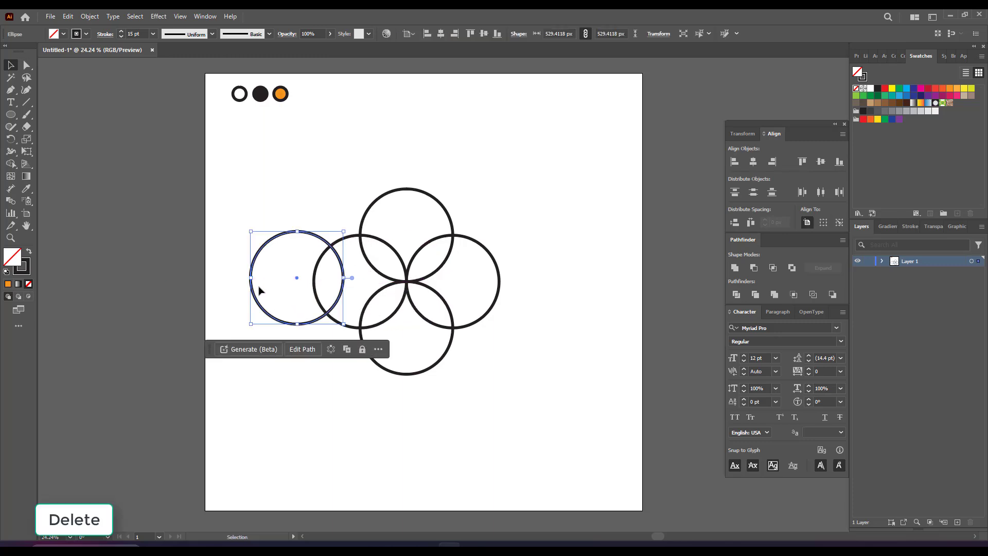
pyautogui.moveTo(301, 196); pyautogui.dragTo(500, 366)
pyautogui.moveTo(11, 163); pyautogui.dragTo(41, 162)
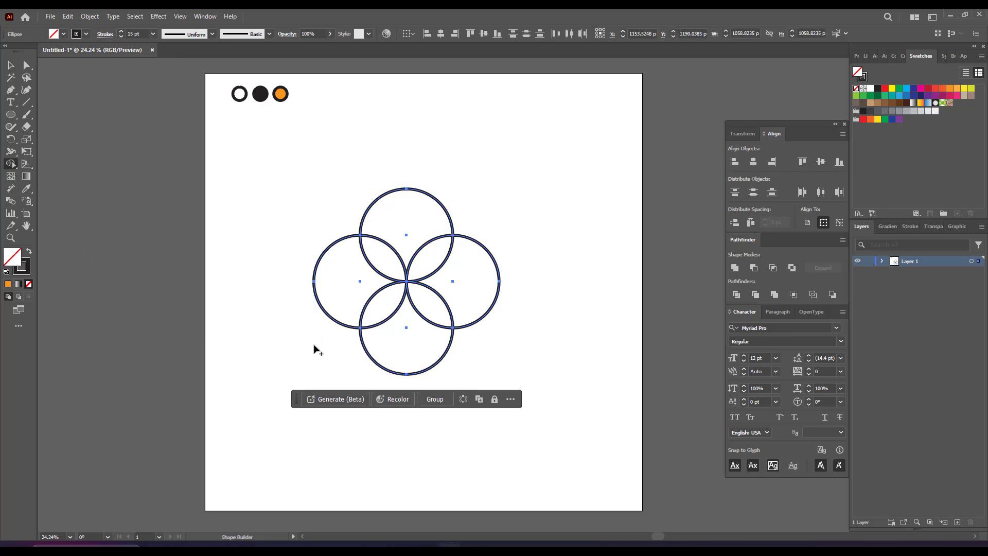
pyautogui.moveTo(317, 342); pyautogui.dragTo(318, 289)
pyautogui.moveTo(309, 243)
pyautogui.mouseDown()
pyautogui.moveTo(407, 189)
pyautogui.moveTo(409, 205)
pyautogui.moveTo(468, 198)
pyautogui.moveTo(487, 230)
pyautogui.moveTo(480, 261)
pyautogui.moveTo(510, 291)
pyautogui.moveTo(498, 335)
pyautogui.moveTo(413, 347)
pyautogui.mouseUp()
pyautogui.click(10, 65)
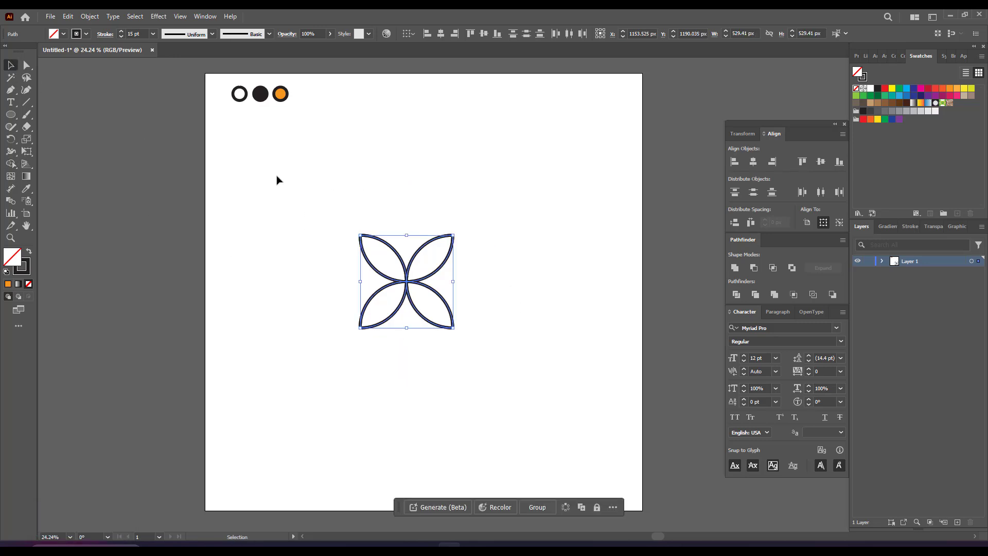
# - Fill the four petals with the orange sampled from the colour reference circle using the Eyedropper
pyautogui.moveTo(296, 182); pyautogui.dragTo(465, 335)
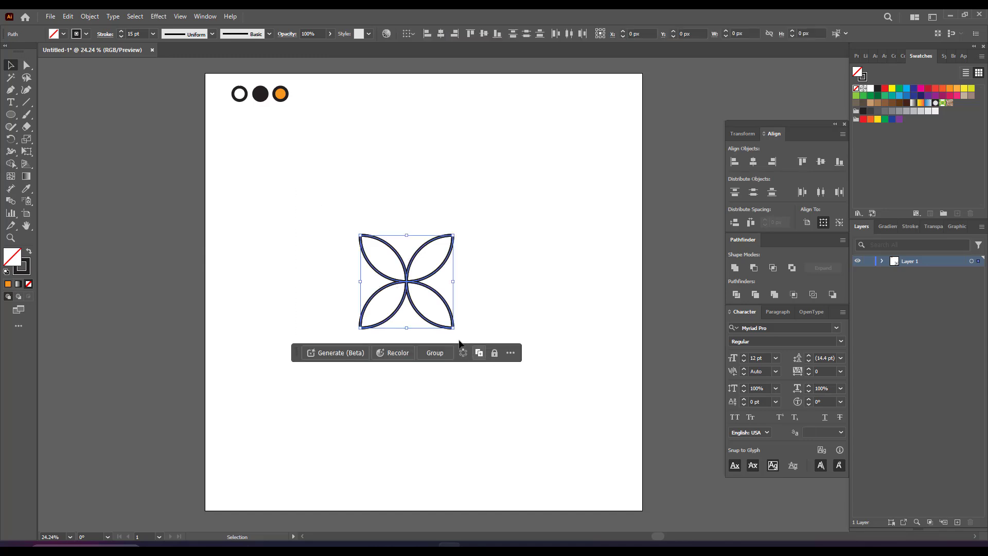
pyautogui.click(27, 188)
pyautogui.click(76, 189)
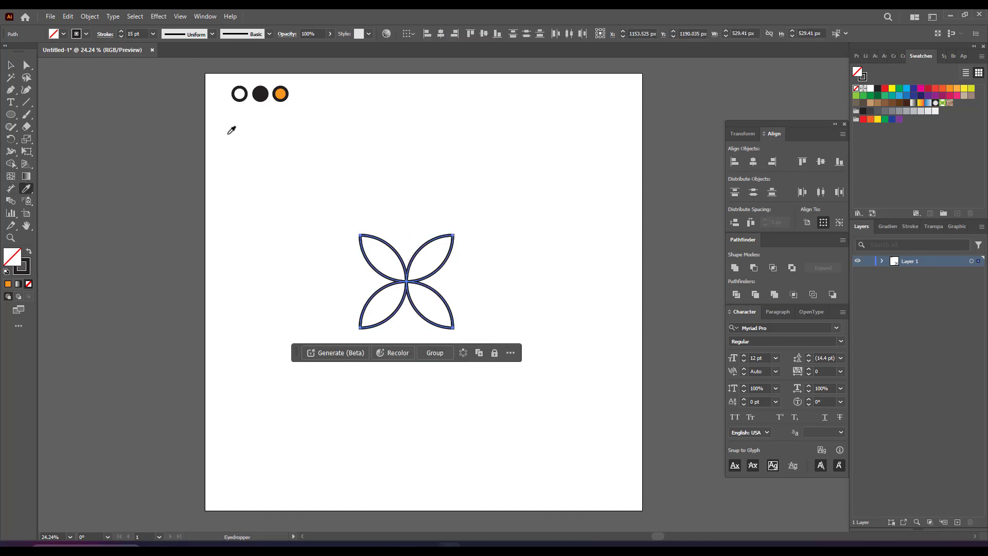
pyautogui.click(278, 96)
pyautogui.press('v')
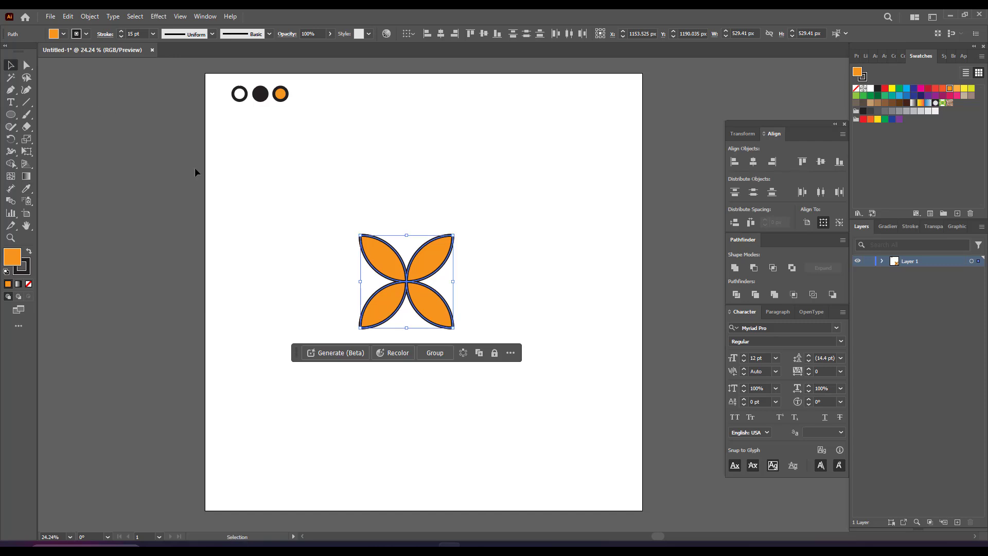
pyautogui.click(247, 174)
# - Reflect a copy of the four orange petals across the vertical axis and rotate it 45° to form an eight-petal flower
pyautogui.moveTo(273, 171); pyautogui.dragTo(453, 340)
pyautogui.rightClick(441, 312)
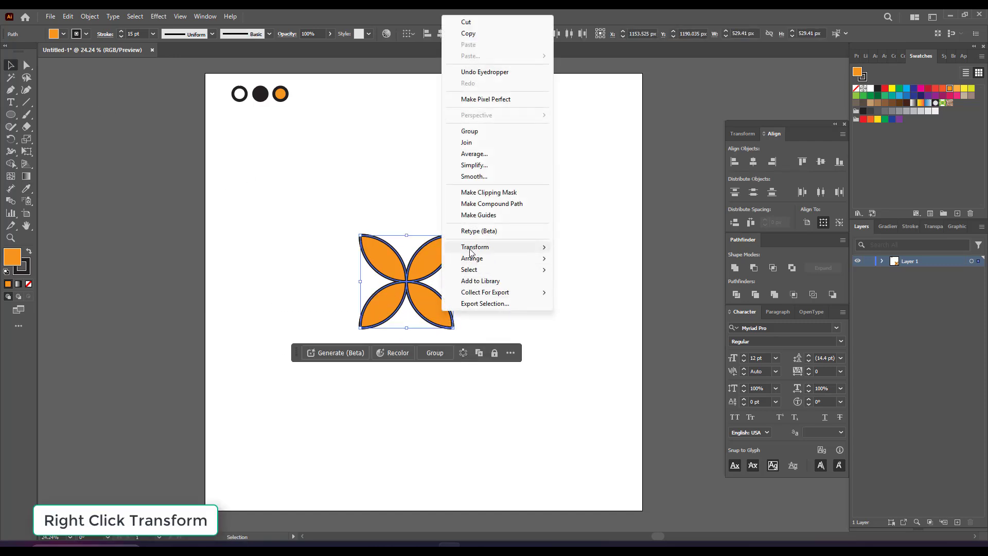
pyautogui.moveTo(493, 247)
pyautogui.click(580, 285)
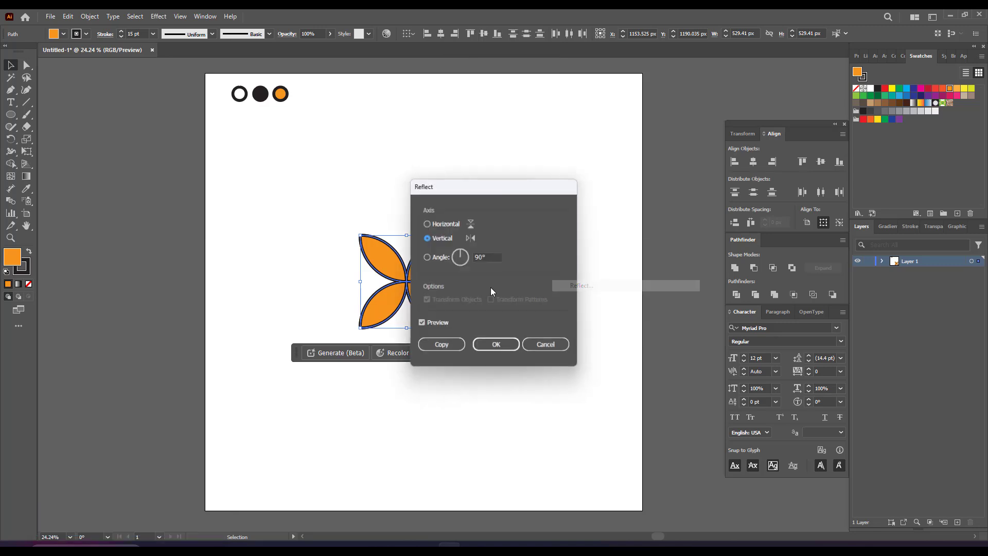
pyautogui.click(441, 345)
pyautogui.moveTo(455, 331); pyautogui.dragTo(407, 346)
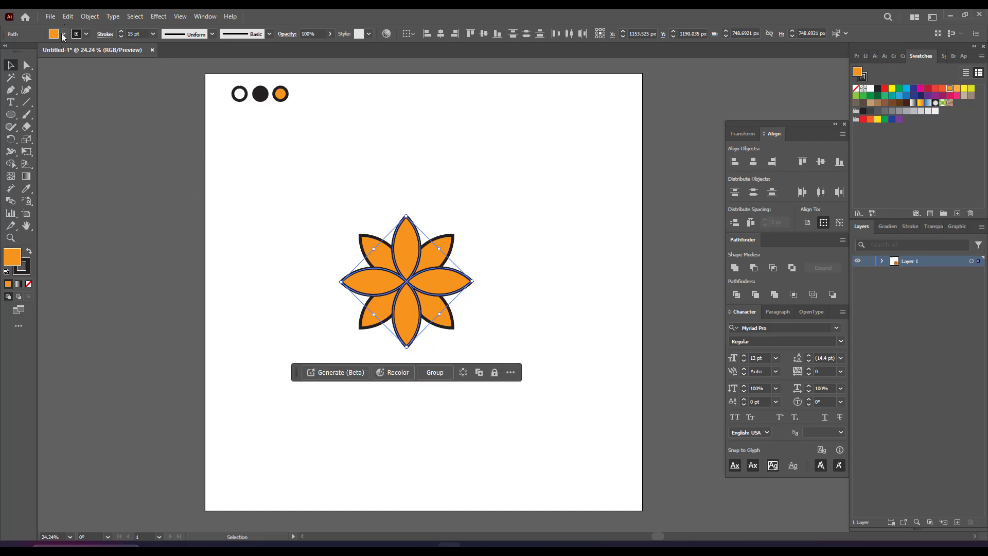
# - Fill the four front petals with white
pyautogui.click(63, 35)
pyautogui.click(22, 51)
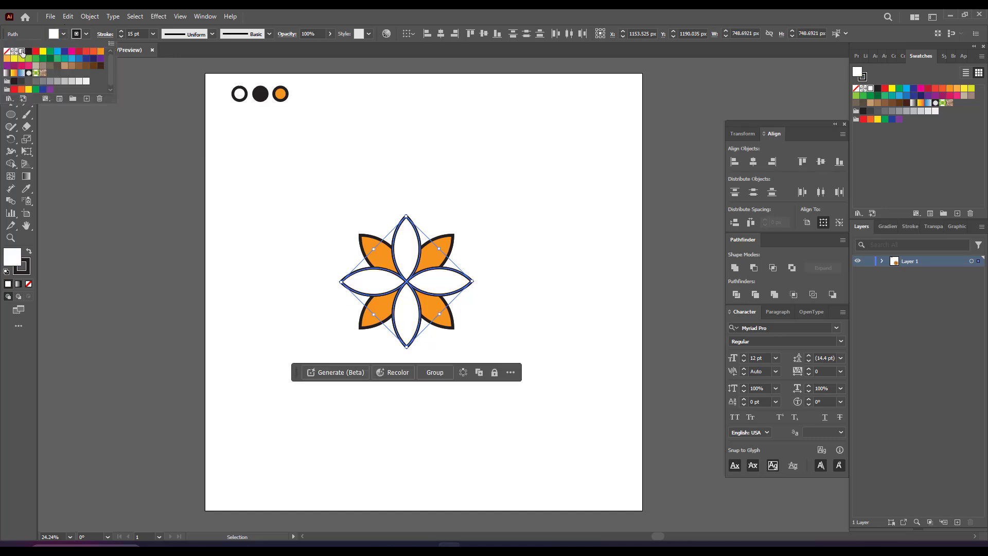
pyautogui.click(168, 152)
# - Rotate the whole flower 45° so the white petals lie diagonally and the orange ones lie on the axes
pyautogui.moveTo(258, 183); pyautogui.dragTo(419, 300)
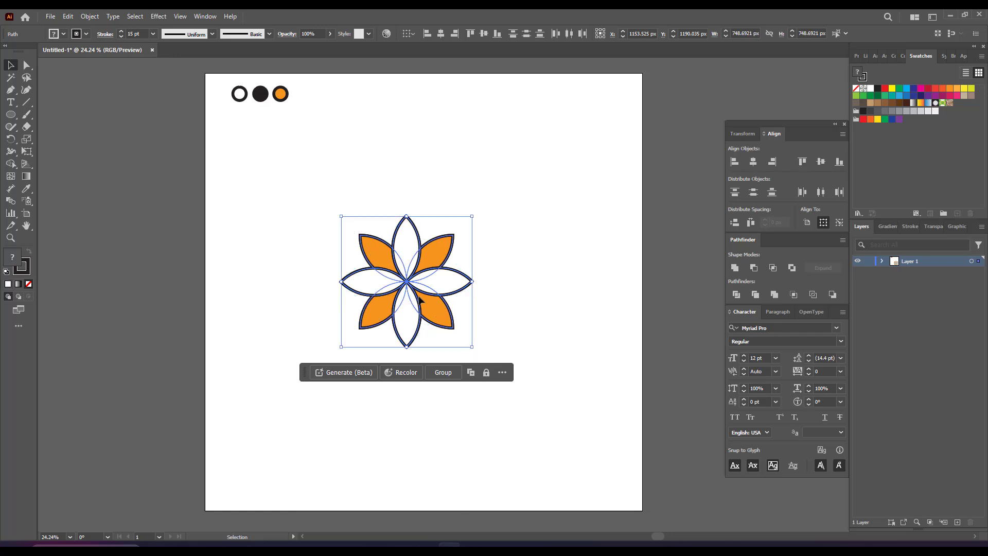
pyautogui.click(512, 293)
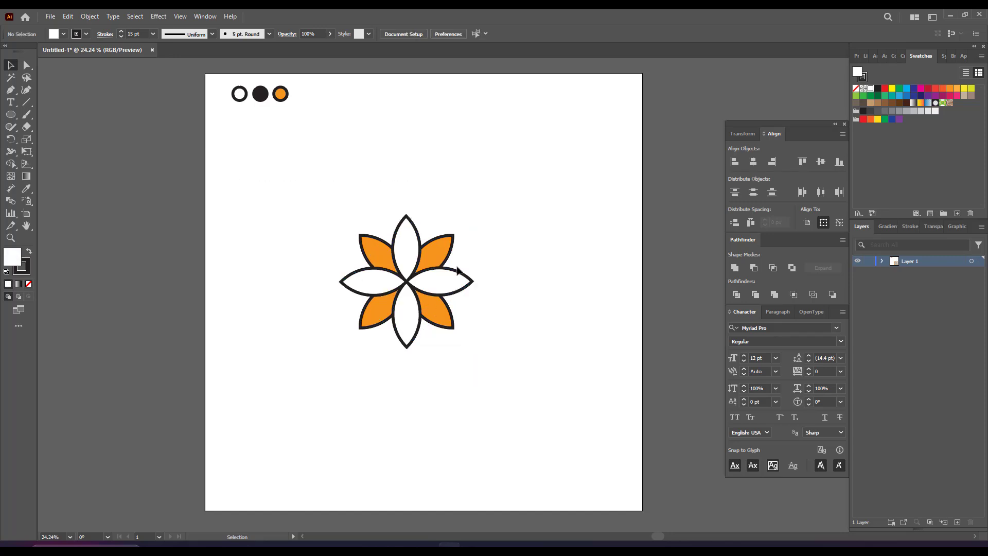
pyautogui.moveTo(299, 214); pyautogui.dragTo(407, 371)
pyautogui.click(511, 323)
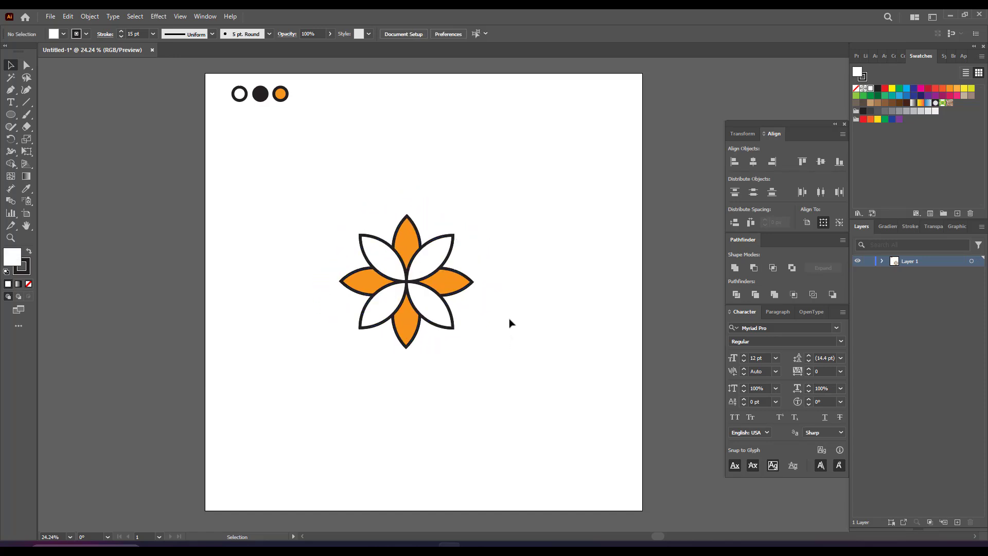
# - Delete the three upper petals and the two horizontal orange petals, leaving two white wings and the orange body
pyautogui.moveTo(343, 198); pyautogui.dragTo(460, 255)
pyautogui.press('Delete')
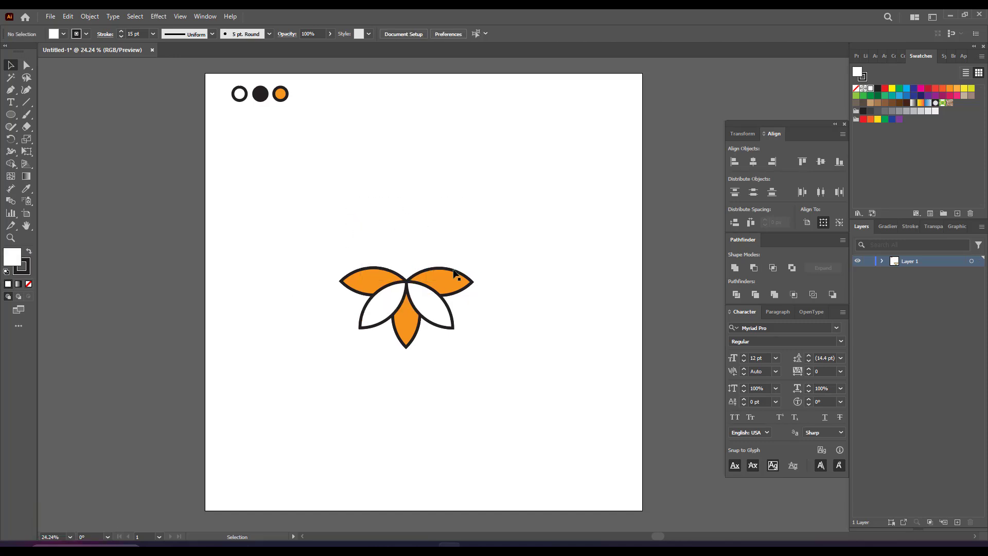
pyautogui.click(452, 278)
pyautogui.keyDown('shift'); pyautogui.click(451, 278); pyautogui.keyUp('shift')
pyautogui.moveTo(451, 280); pyautogui.dragTo(456, 238)
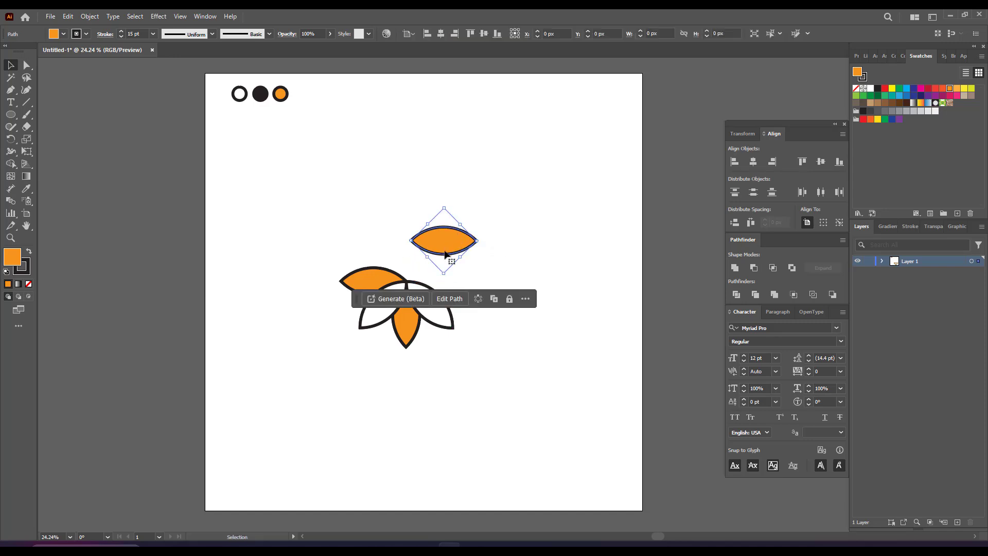
pyautogui.moveTo(378, 274); pyautogui.dragTo(378, 238)
pyautogui.moveTo(320, 197); pyautogui.dragTo(495, 249)
pyautogui.press('Delete')
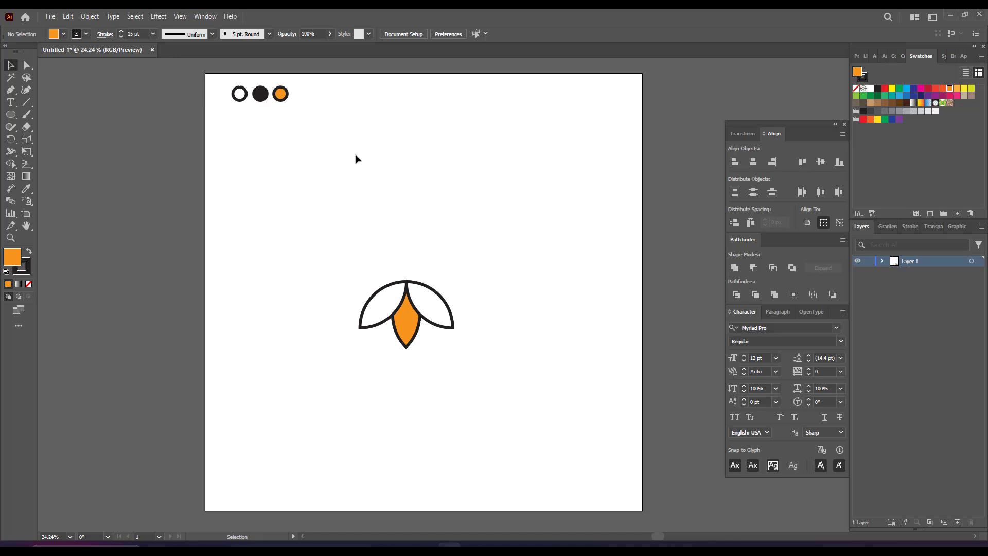
# - Place a copy of the black reference circle above the wings as the head, about 65 px wide
pyautogui.click(263, 97)
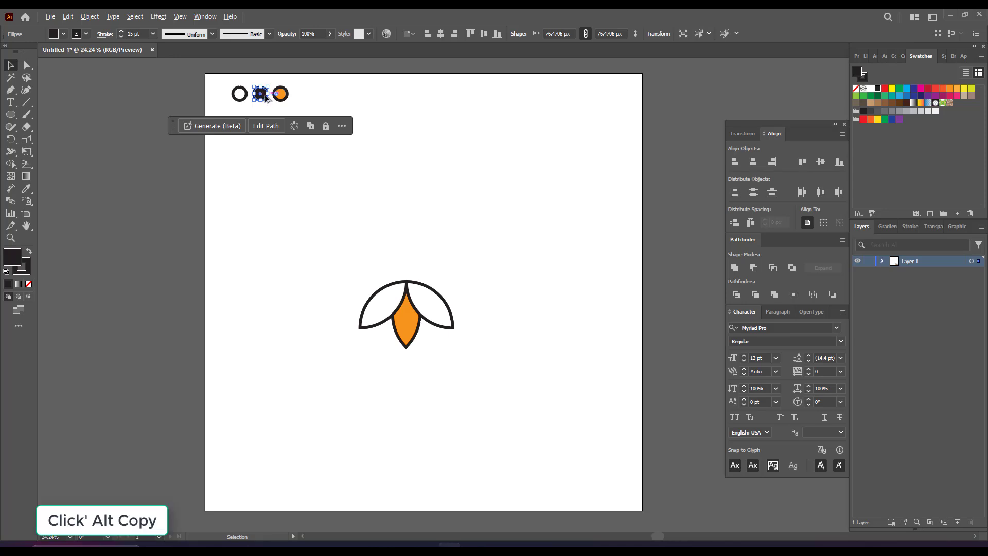
pyautogui.moveTo(266, 98); pyautogui.dragTo(407, 275)
pyautogui.click(375, 266)
pyautogui.click(407, 274)
pyautogui.click(440, 262)
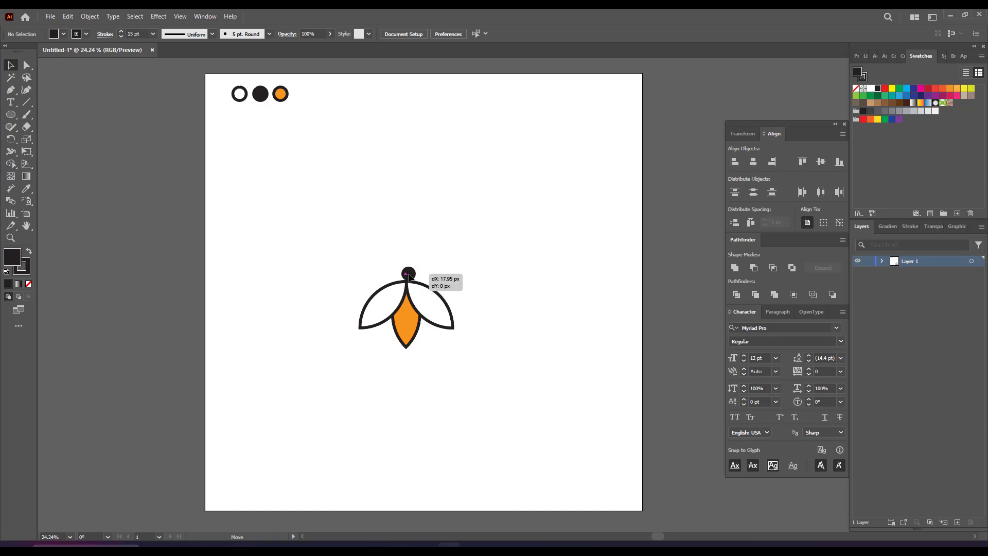
# - Align the black head circle with the centre line of the body, directly above the wing joint
pyautogui.moveTo(405, 274); pyautogui.dragTo(403, 277)
pyautogui.click(461, 277)
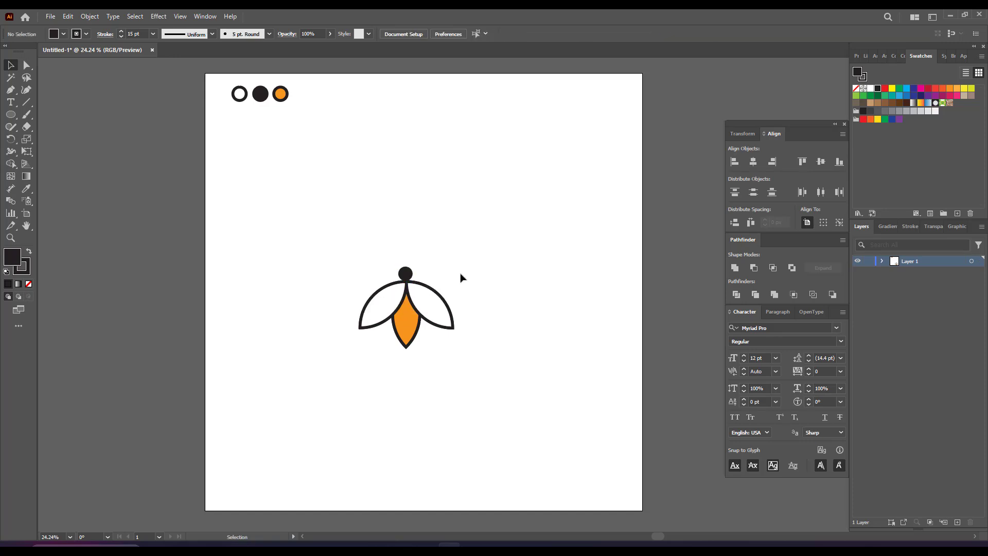
pyautogui.click(407, 275)
pyautogui.click(407, 278)
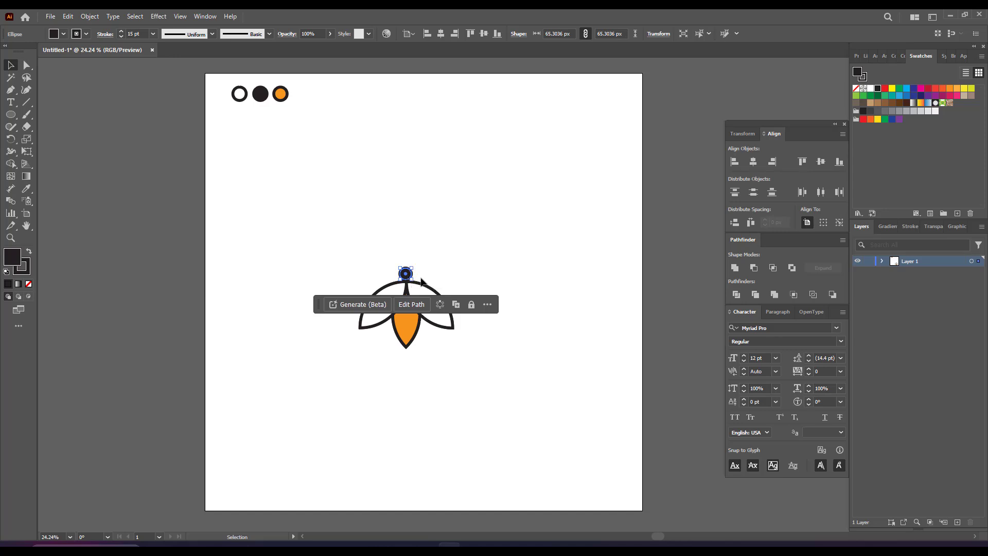
pyautogui.click(438, 276)
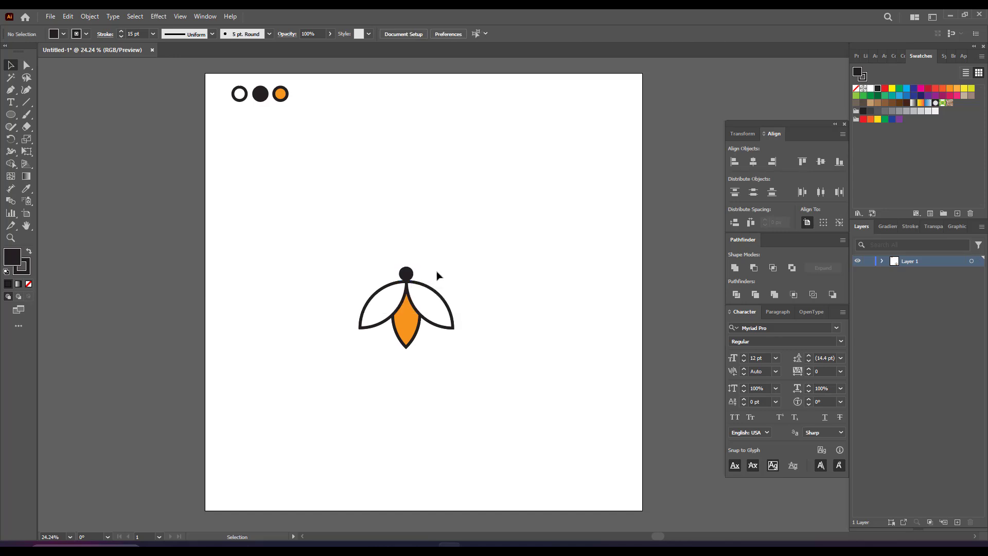
pyautogui.click(407, 274)
pyautogui.click(430, 274)
# - Draw two outward-curving antennae above the head with the Arc tool, each about 84 px tall
pyautogui.moveTo(26, 103); pyautogui.dragTo(57, 112)
pyautogui.moveTo(405, 268)
pyautogui.mouseDown()
pyautogui.moveTo(392, 253)
pyautogui.moveTo(411, 261)
pyautogui.moveTo(421, 254)
pyautogui.mouseUp()
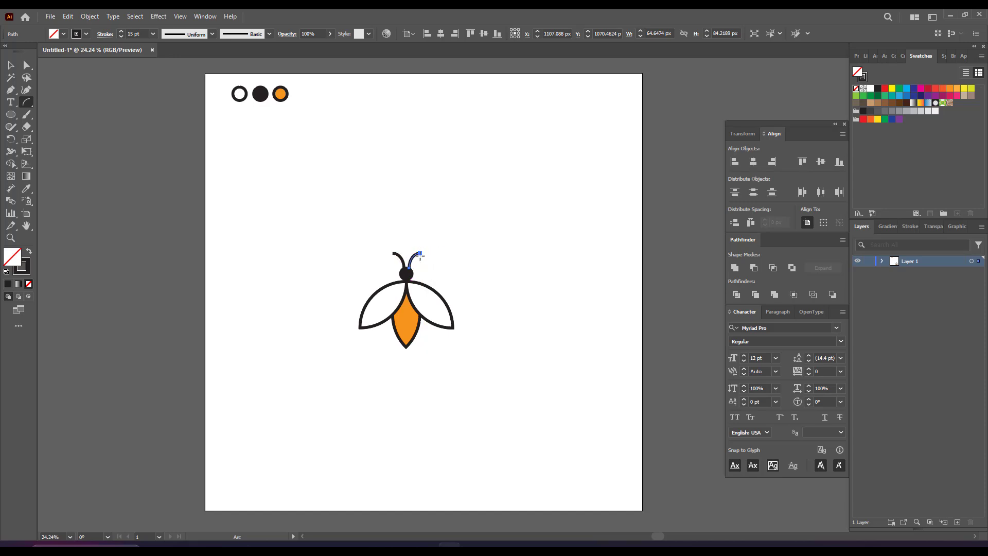
pyautogui.click(10, 65)
pyautogui.press('Return')
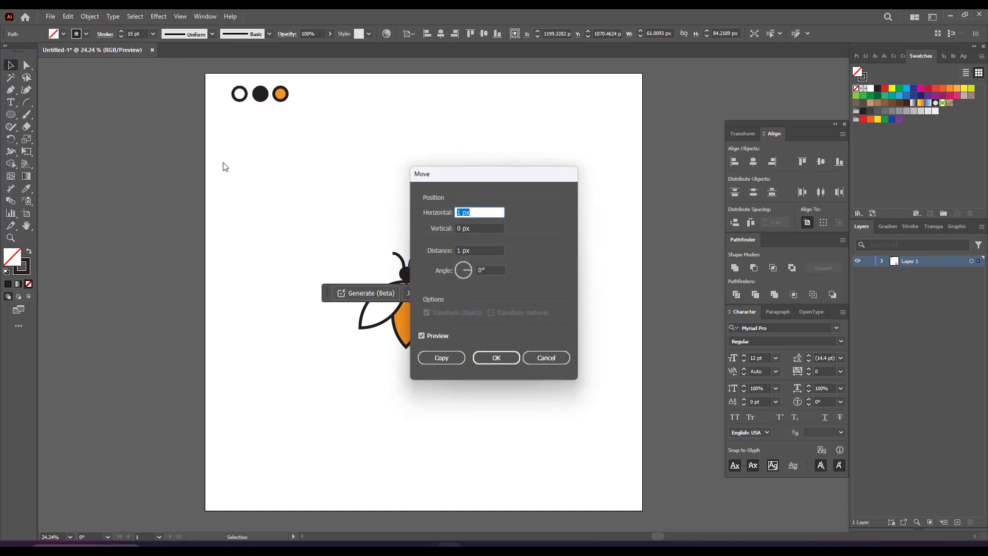
pyautogui.click(547, 359)
pyautogui.click(360, 258)
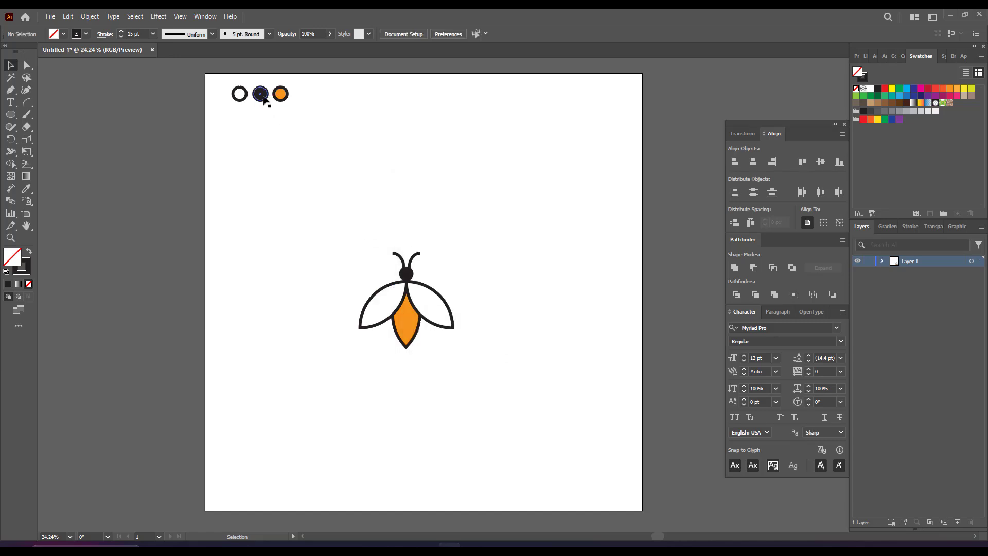
# - Draw a small circle about 25 px wide near the left antenna's tip with the Ellipse tool
pyautogui.click(10, 114)
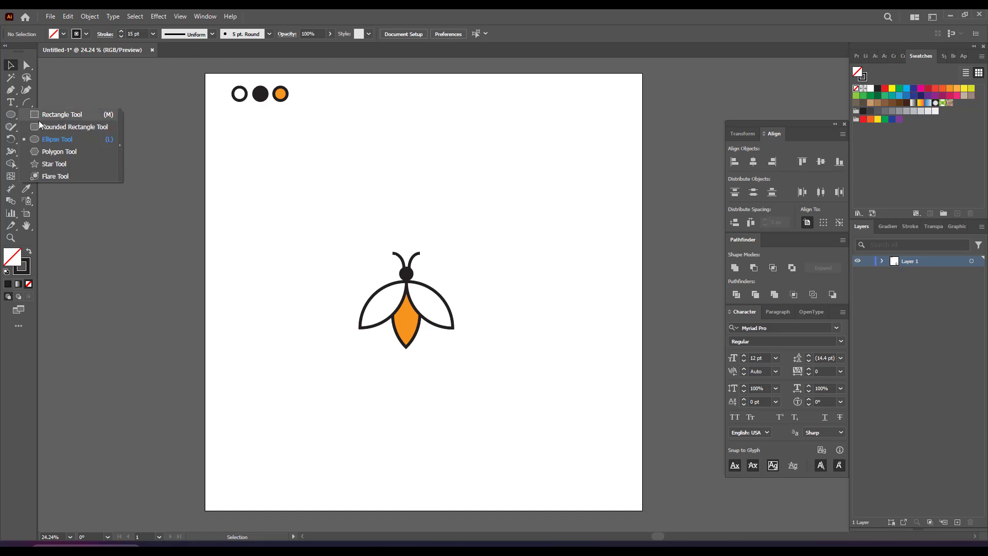
pyautogui.click(43, 140)
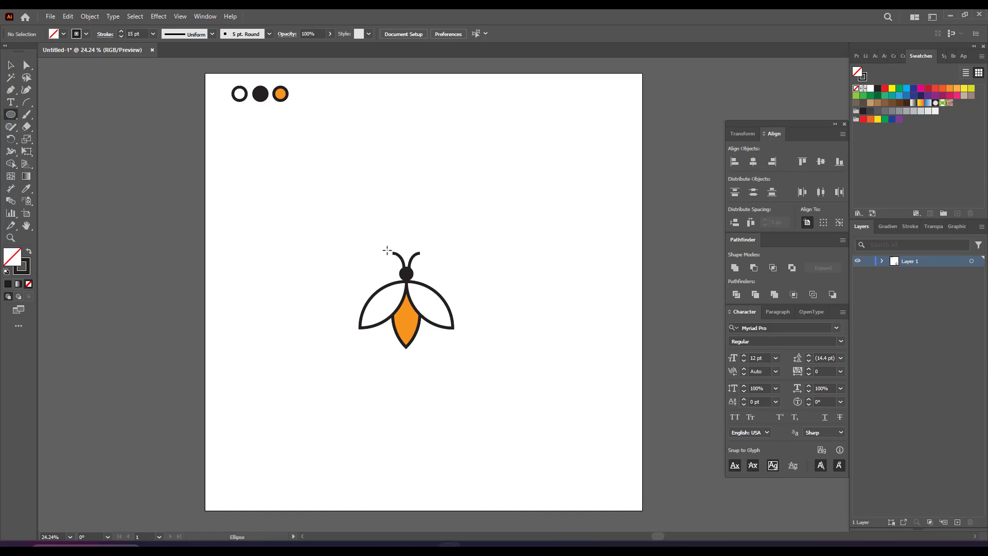
pyautogui.moveTo(387, 250); pyautogui.dragTo(389, 252)
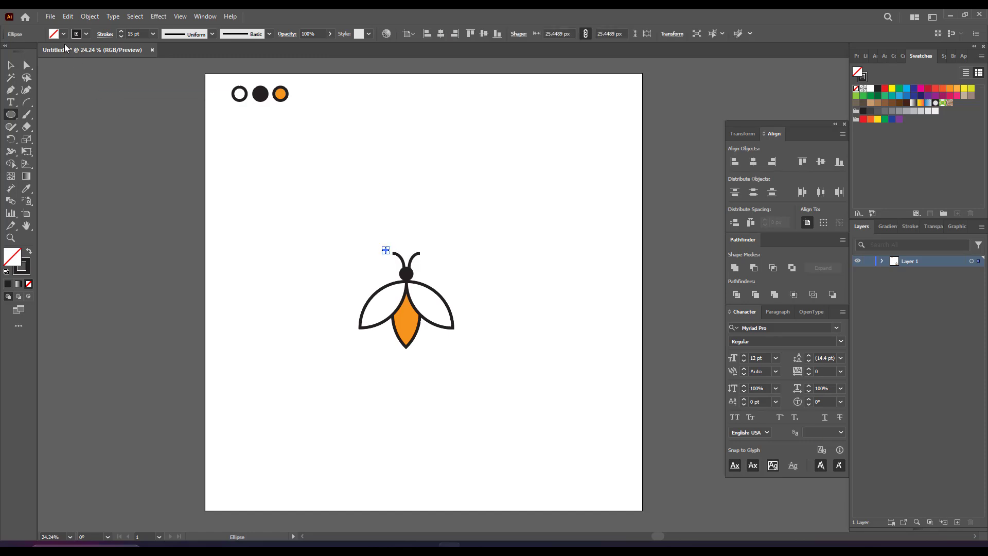
# - Fill the small circle near the left antenna with black
pyautogui.click(63, 34)
pyautogui.click(30, 52)
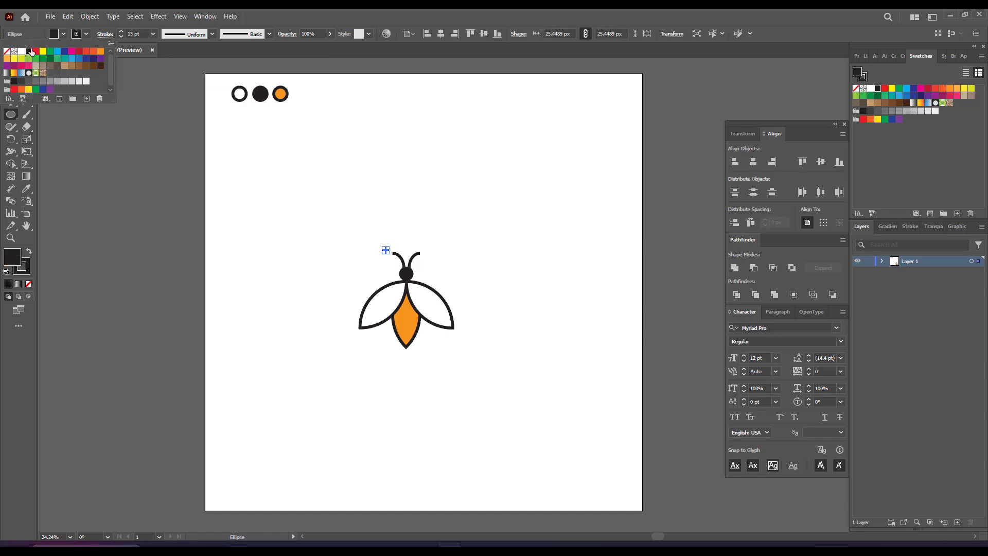
pyautogui.click(157, 208)
# - Place the small black circle on the left antenna's tip and a copy of it on the right antenna's tip
pyautogui.click(10, 66)
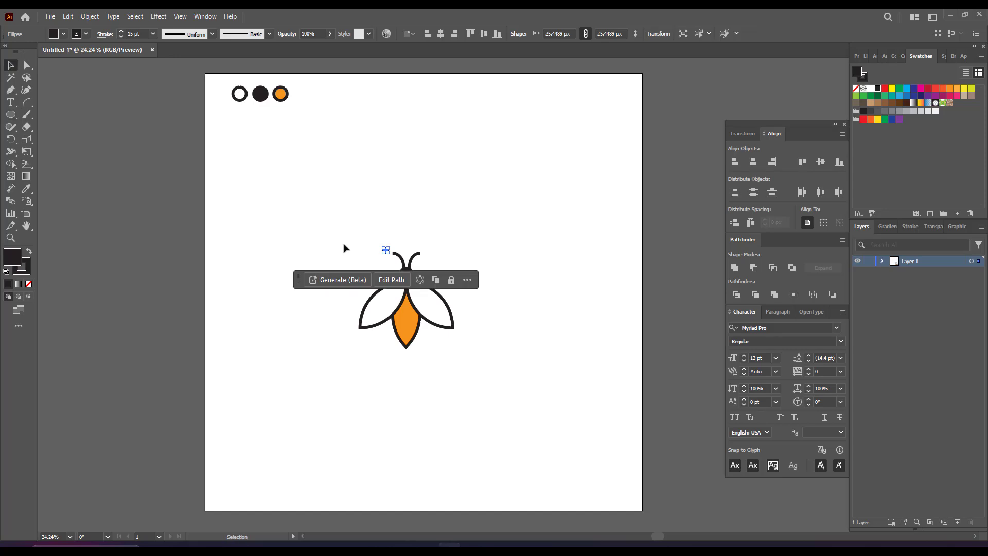
pyautogui.click(354, 252)
pyautogui.moveTo(385, 251); pyautogui.dragTo(420, 255)
pyautogui.click(364, 249)
pyautogui.click(370, 247)
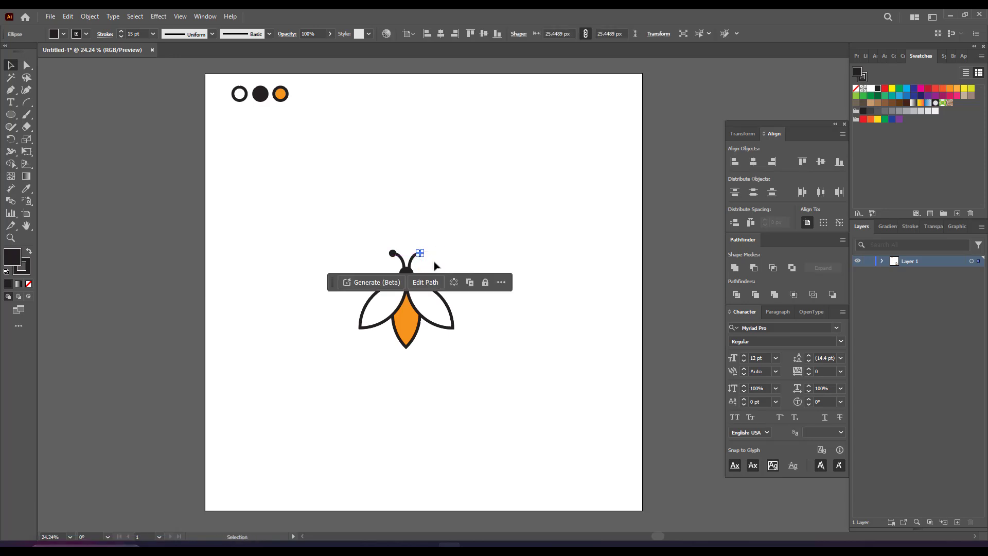
pyautogui.click(433, 265)
pyautogui.click(419, 253)
pyautogui.click(445, 264)
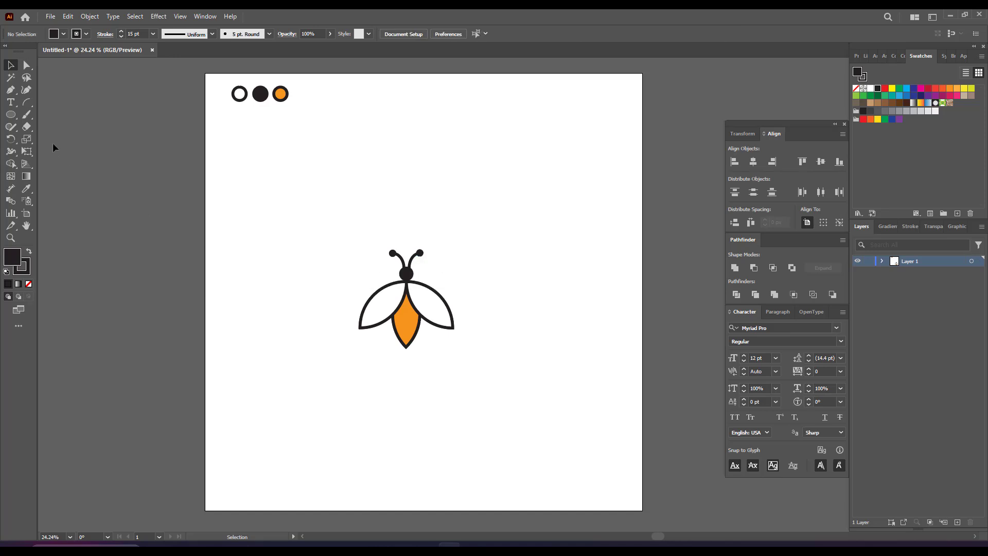
# - Draw an arc about 76 px wide and tall beside the bee and place it across the orange body as an upward-curving stripe
pyautogui.moveTo(27, 102); pyautogui.dragTo(52, 114)
pyautogui.moveTo(316, 343); pyautogui.dragTo(329, 357)
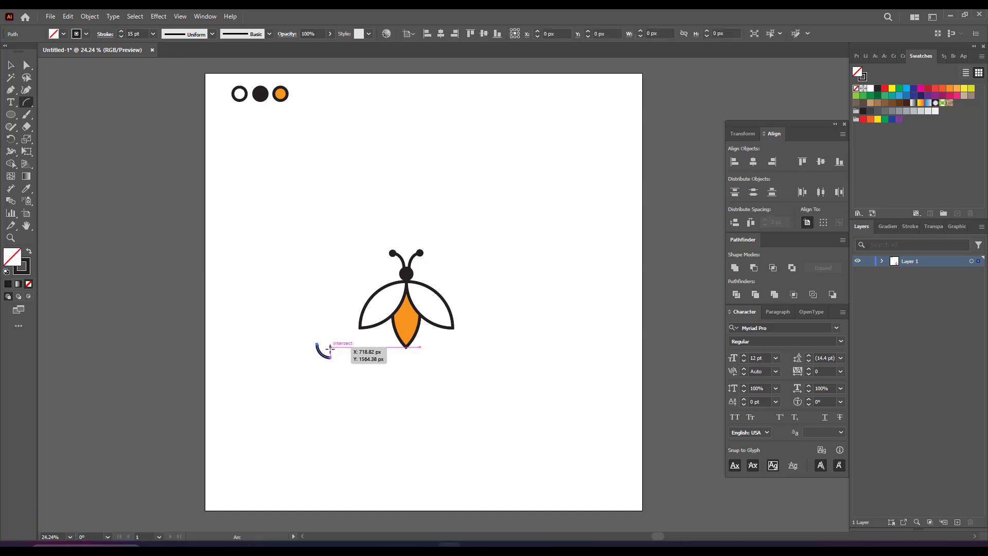
pyautogui.click(11, 65)
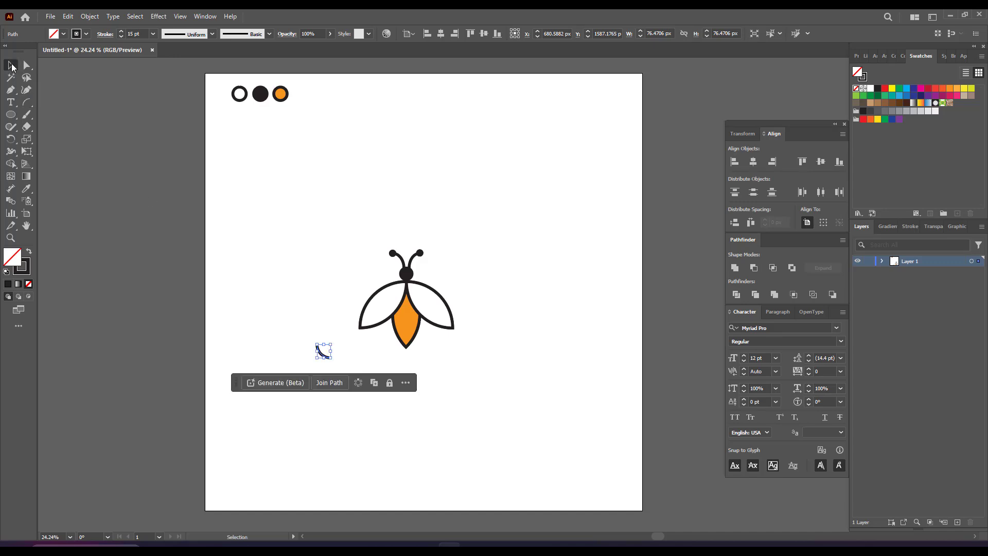
pyautogui.click(281, 257)
pyautogui.moveTo(307, 338); pyautogui.dragTo(407, 326)
pyautogui.click(434, 341)
# - Fit a second curved stripe inside the body below the first one, scaled to about 112 px wide
pyautogui.click(420, 335)
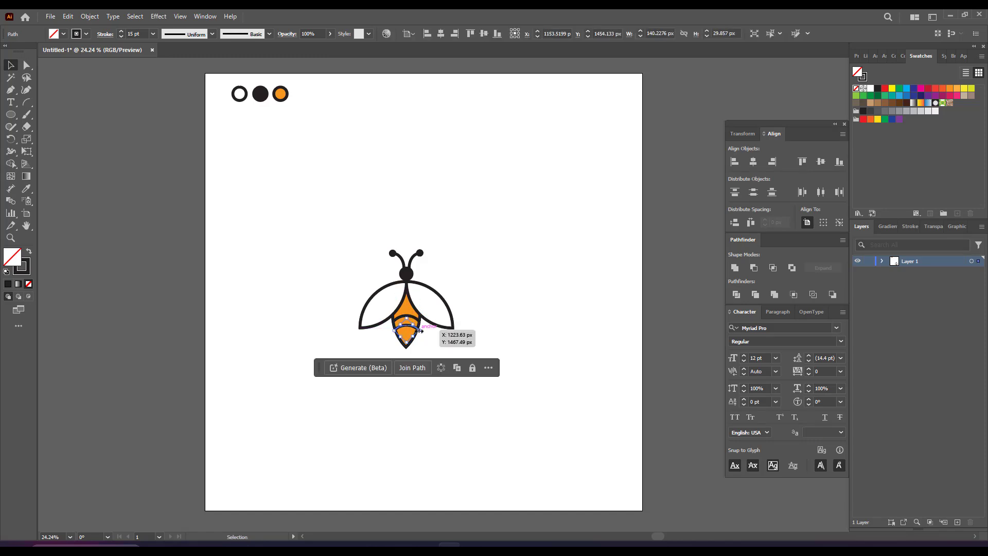
pyautogui.moveTo(405, 340); pyautogui.dragTo(405, 340)
pyautogui.click(413, 341)
pyautogui.click(404, 329)
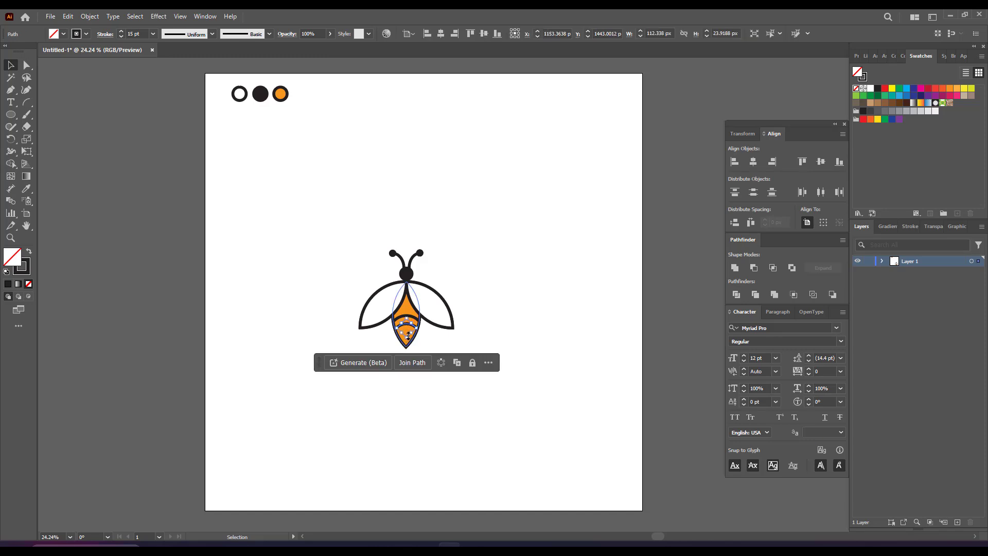
pyautogui.moveTo(407, 339); pyautogui.dragTo(407, 340)
pyautogui.click(435, 338)
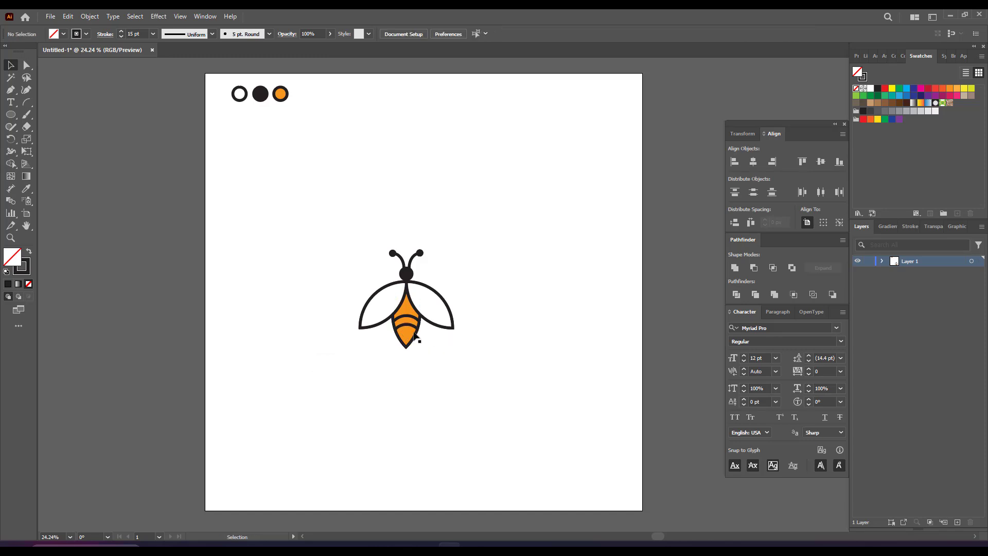
# - Place a third, narrower copy of the stripe below the second one, near the body's pointed end
pyautogui.click(412, 330)
pyautogui.moveTo(410, 332); pyautogui.dragTo(407, 345)
pyautogui.click(431, 344)
# - Draw a black-filled circle about 63 px wide inside the body's pointed end with the Ellipse tool to make the tip black
pyautogui.moveTo(11, 115); pyautogui.dragTo(59, 140)
pyautogui.click(60, 36)
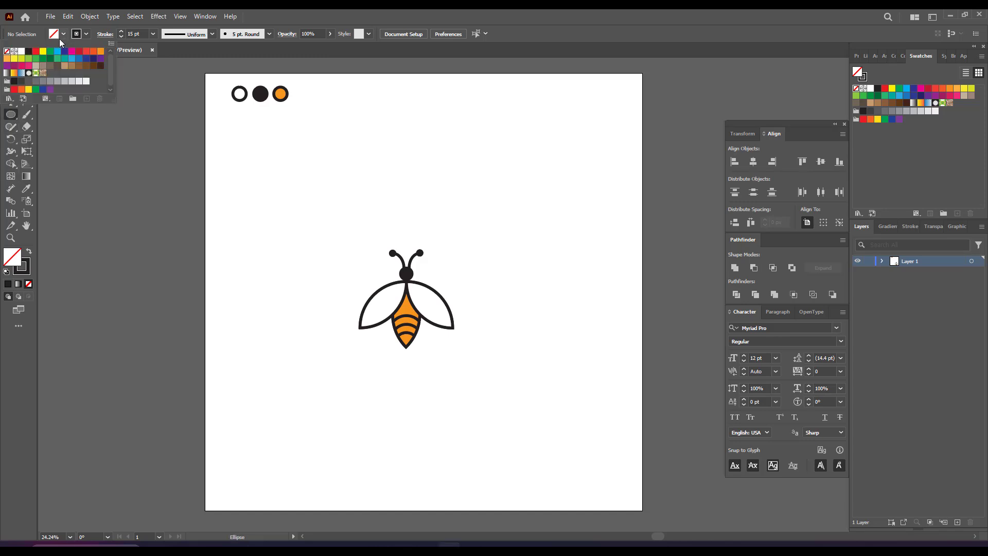
pyautogui.click(28, 53)
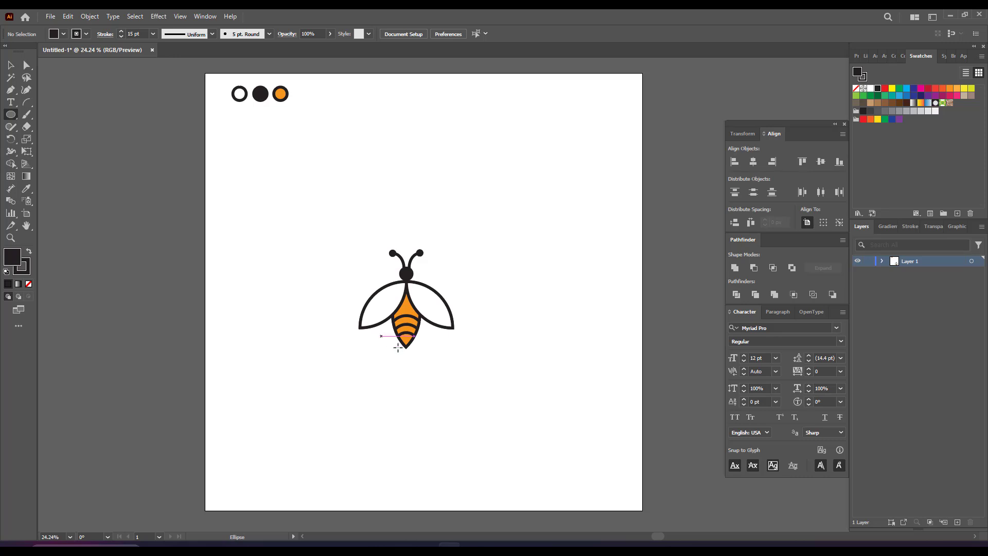
pyautogui.moveTo(401, 332); pyautogui.dragTo(412, 354)
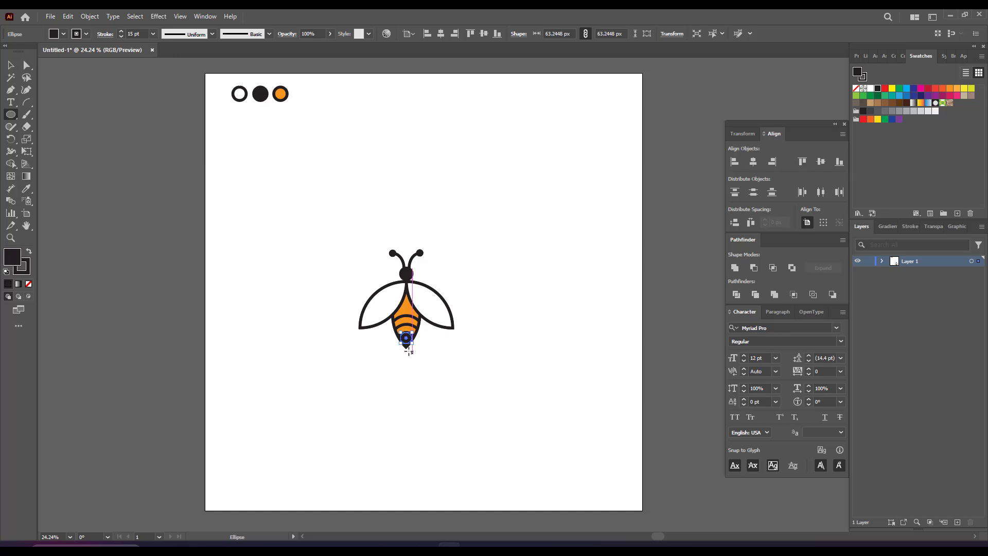
pyautogui.click(10, 66)
pyautogui.click(255, 230)
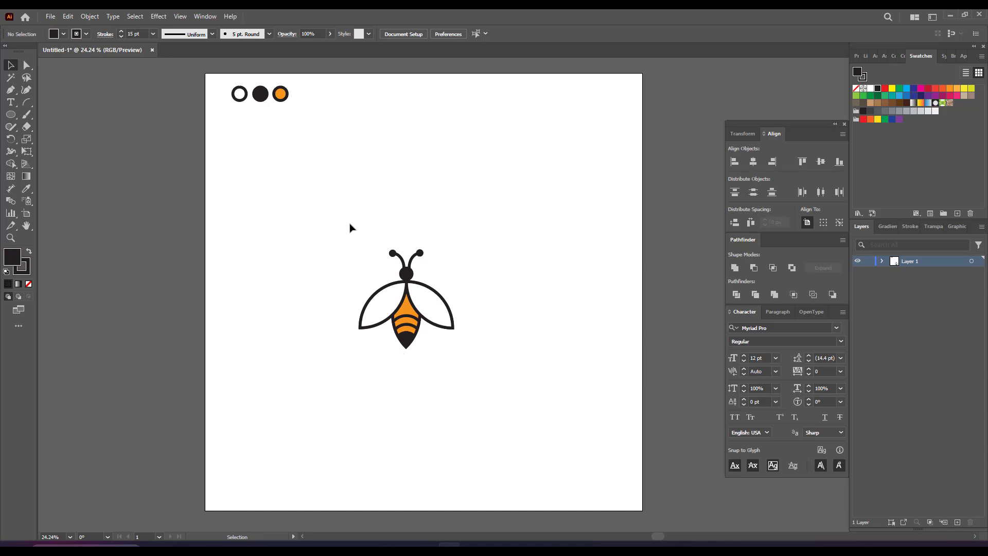
# - Group all parts of the bee and place a copy of the group to the right of the original
pyautogui.moveTo(357, 221); pyautogui.dragTo(432, 368)
pyautogui.rightClick(415, 312)
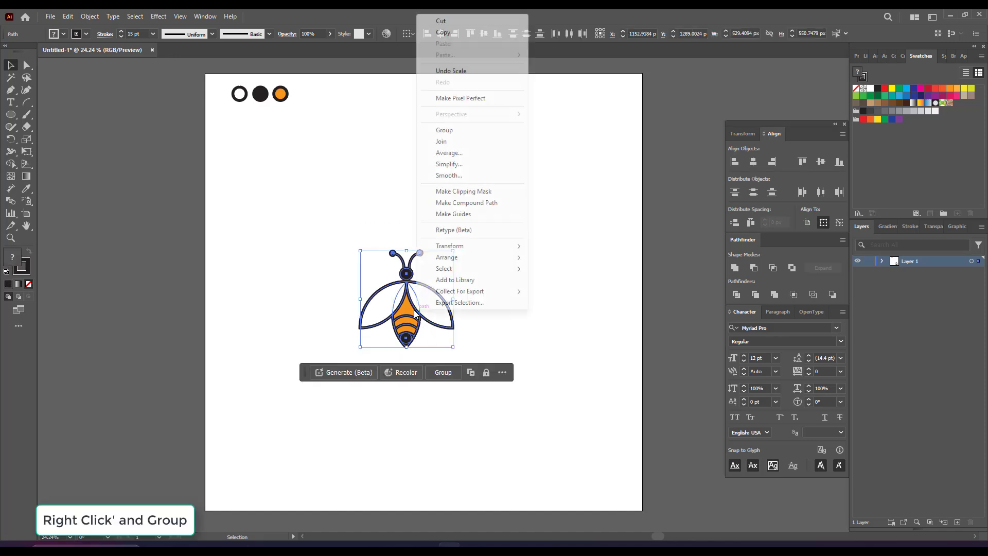
pyautogui.click(443, 130)
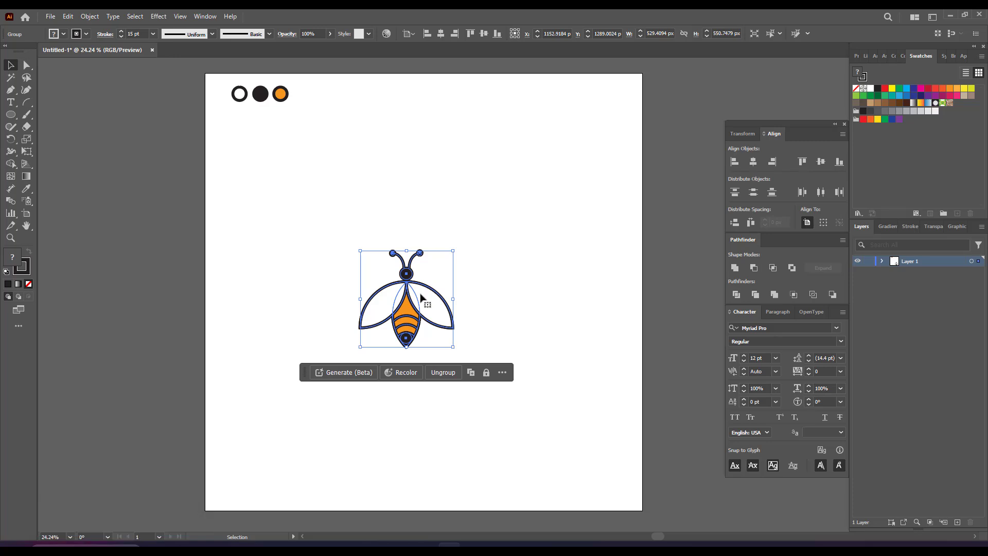
pyautogui.moveTo(415, 302); pyautogui.dragTo(464, 286)
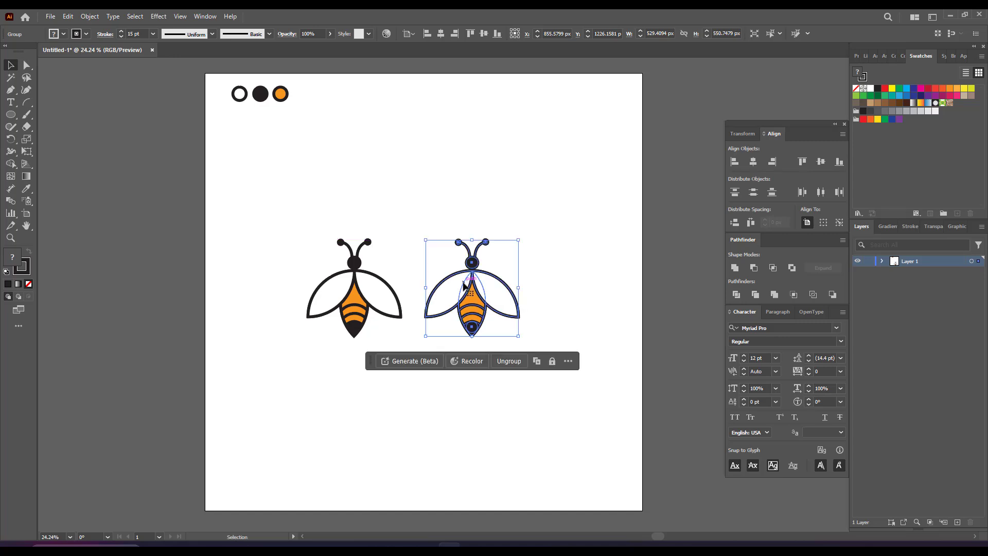
pyautogui.click(460, 386)
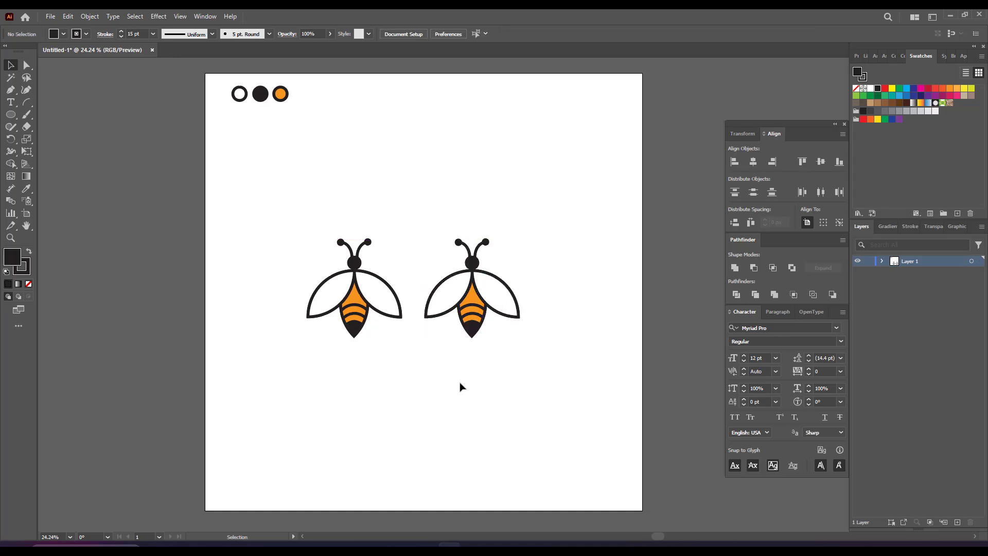